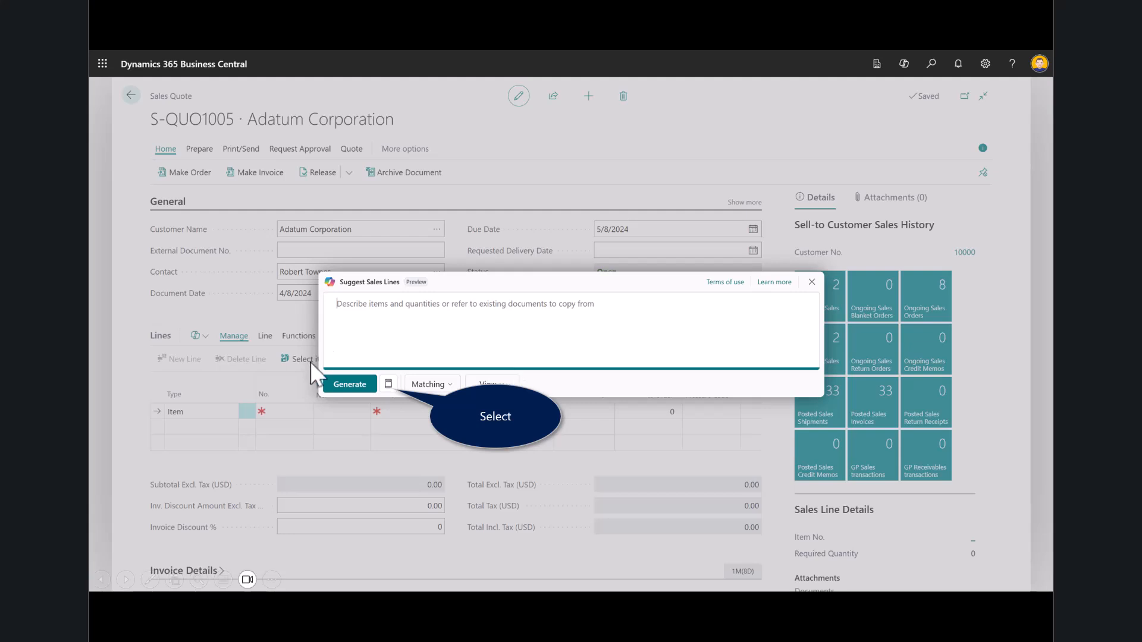
Generate suggested sales lines using the "Copy from the last invoice" prompt and check the linked posted sales invoice
{"action": "left_click", "coordinate": [388, 384]}
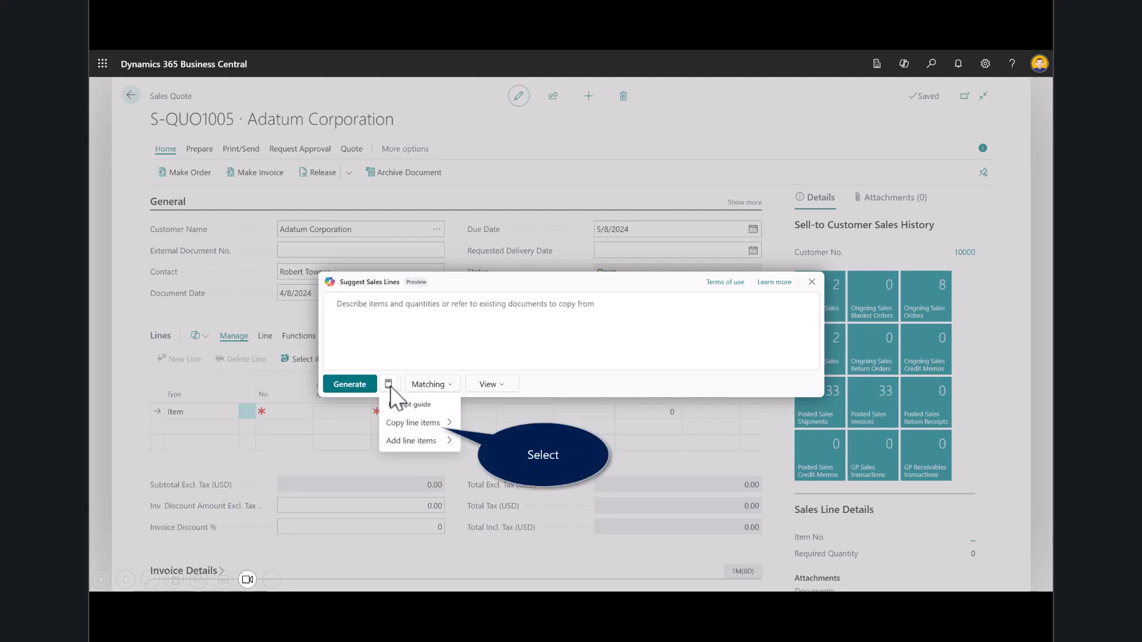
{"action": "left_click", "coordinate": [415, 425]}
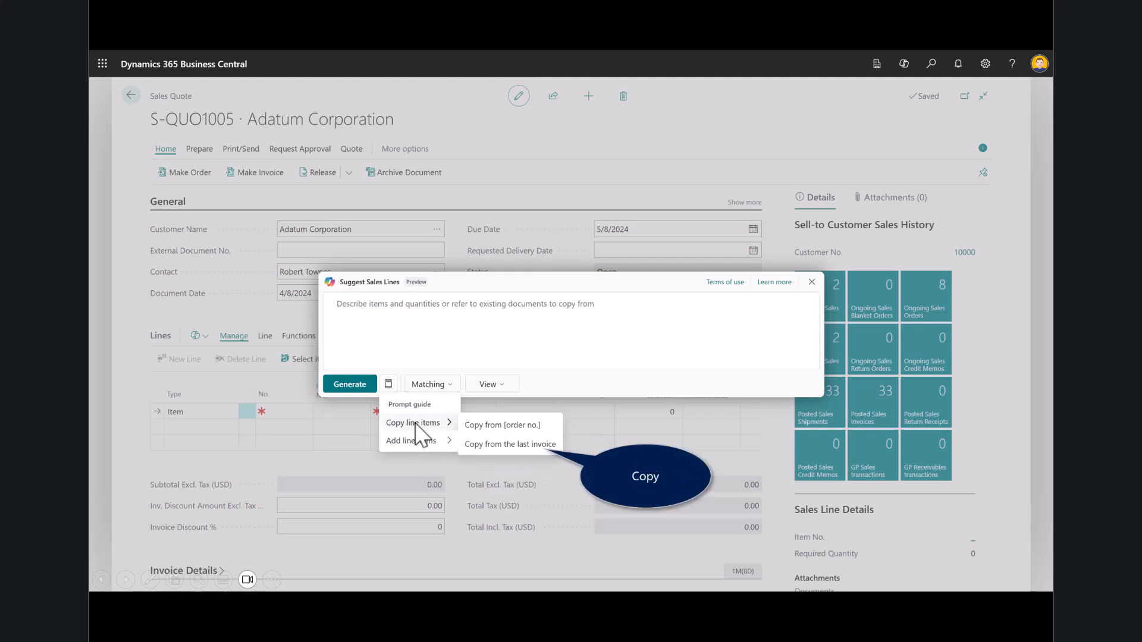
{"action": "left_click", "coordinate": [509, 444]}
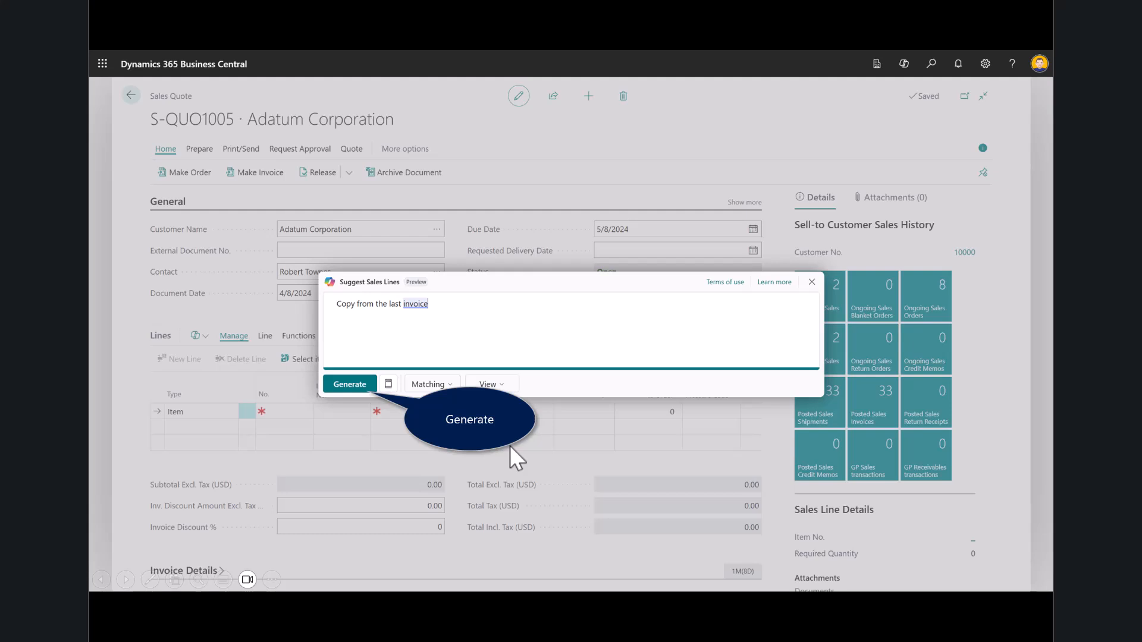
{"action": "left_click", "coordinate": [509, 445]}
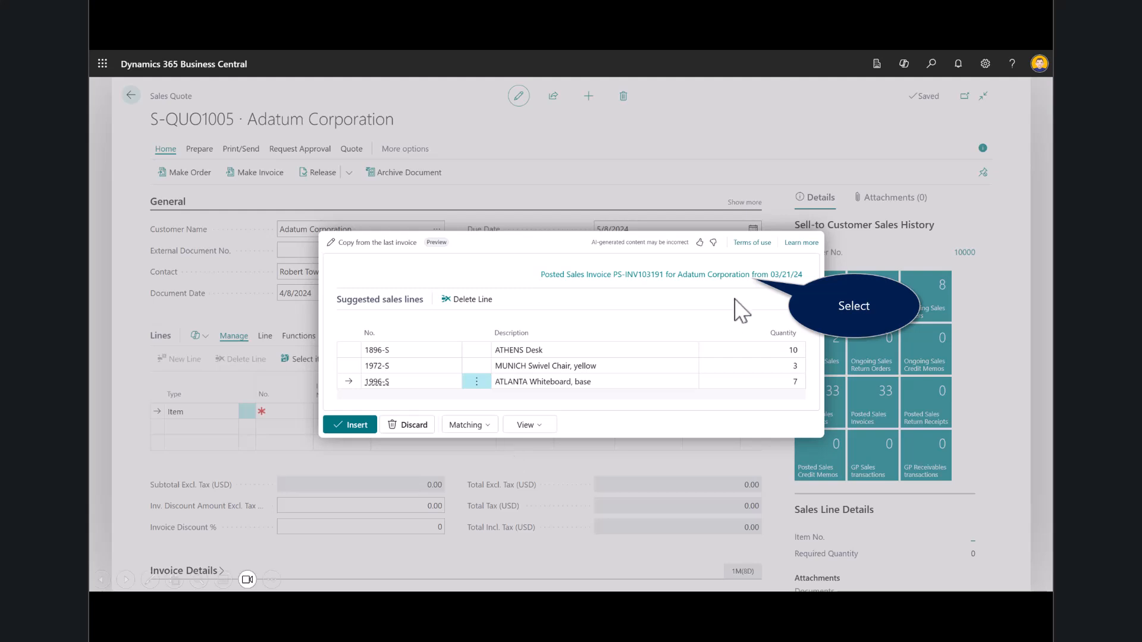
{"action": "left_click", "coordinate": [719, 275]}
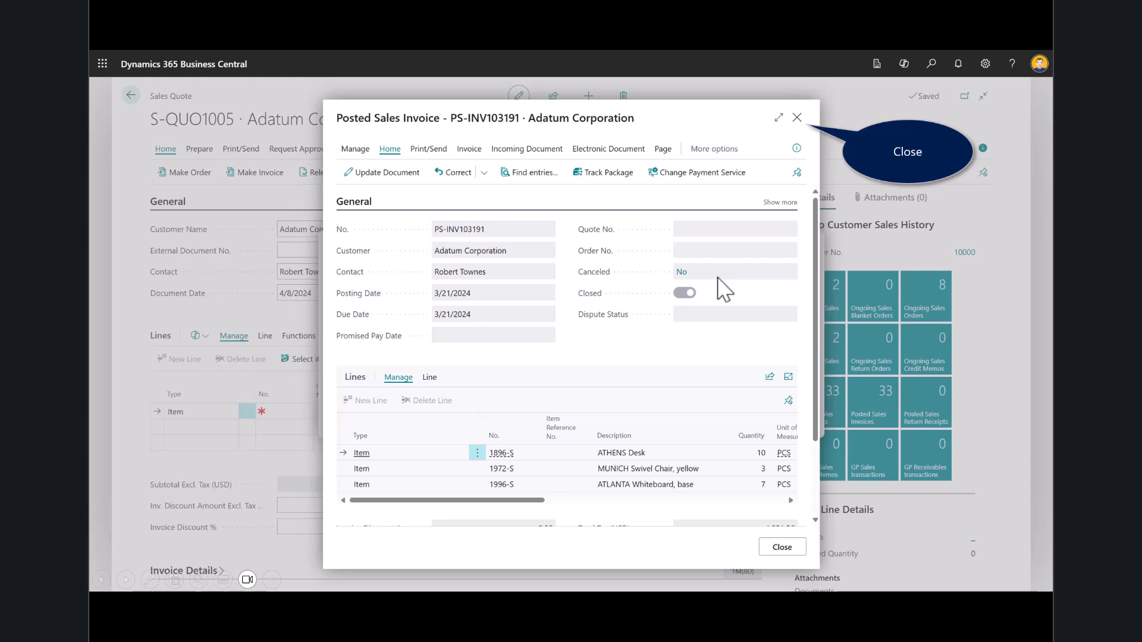
{"action": "left_click", "coordinate": [797, 117]}
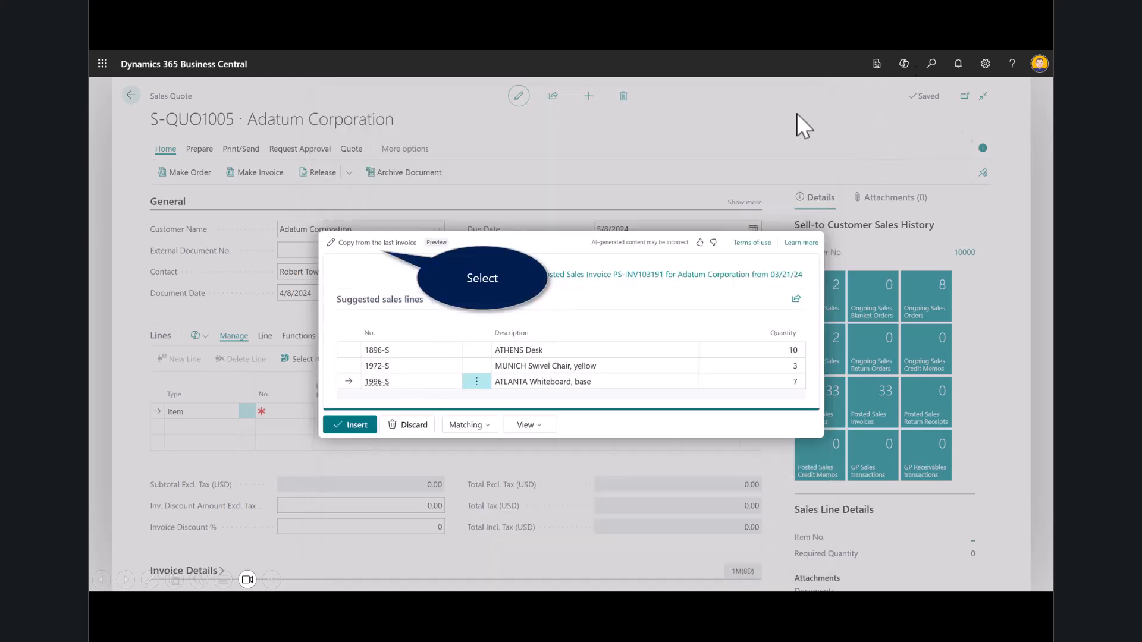
Change the prompt to "Copy from the last invoice 3196", regenerate the suggestions and insert the lines into the quote
{"action": "left_click", "coordinate": [369, 243]}
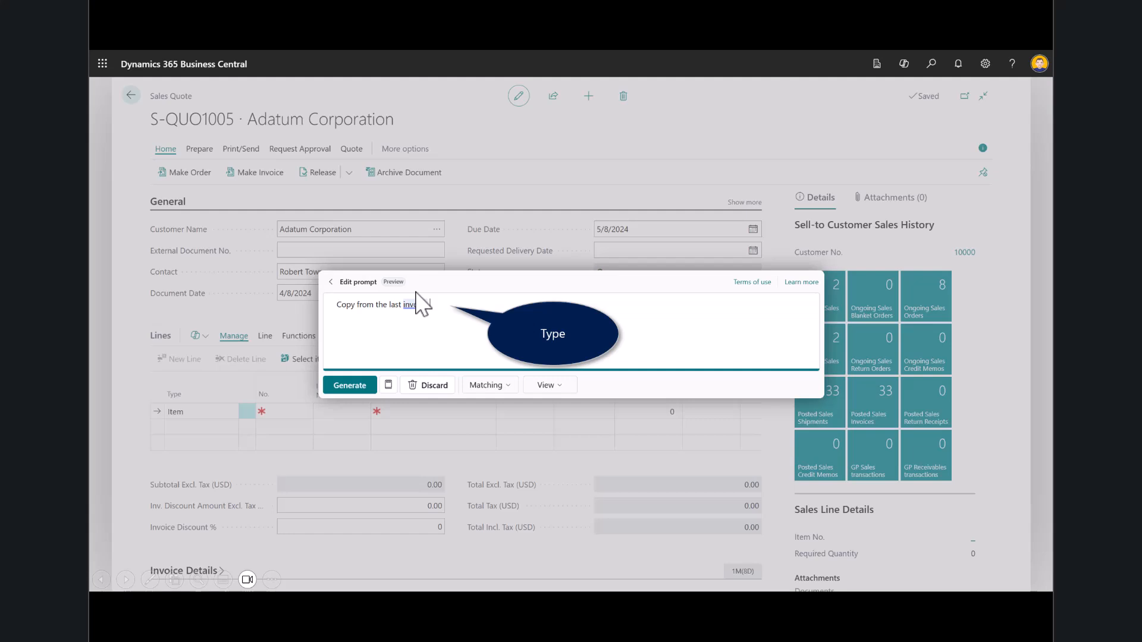
{"action": "type", "text": "3196"}
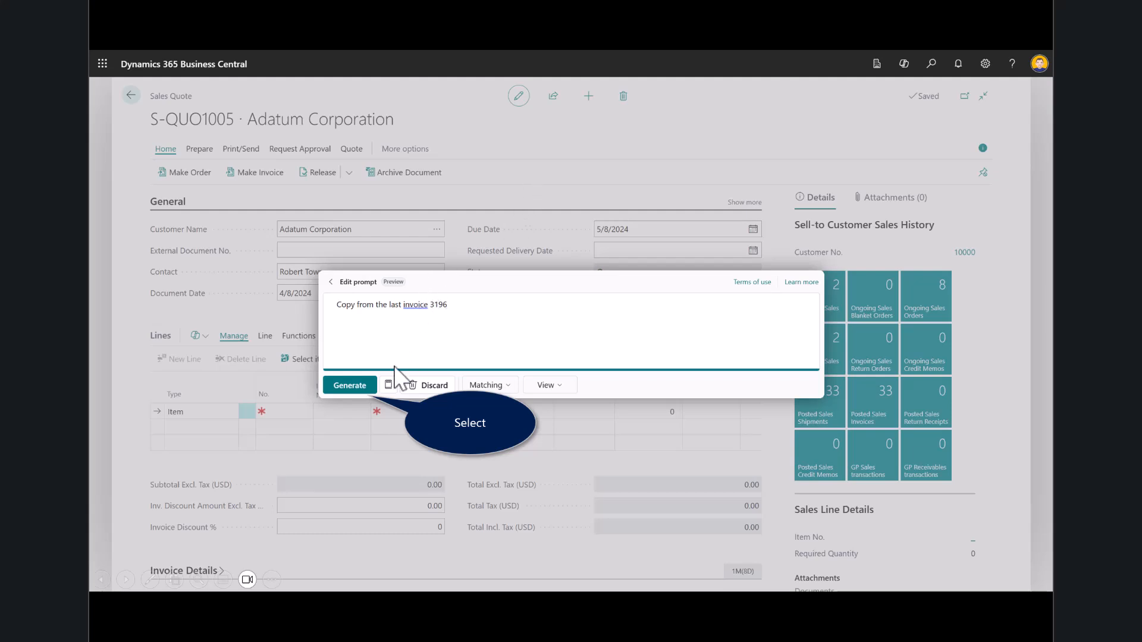
{"action": "left_click", "coordinate": [357, 386]}
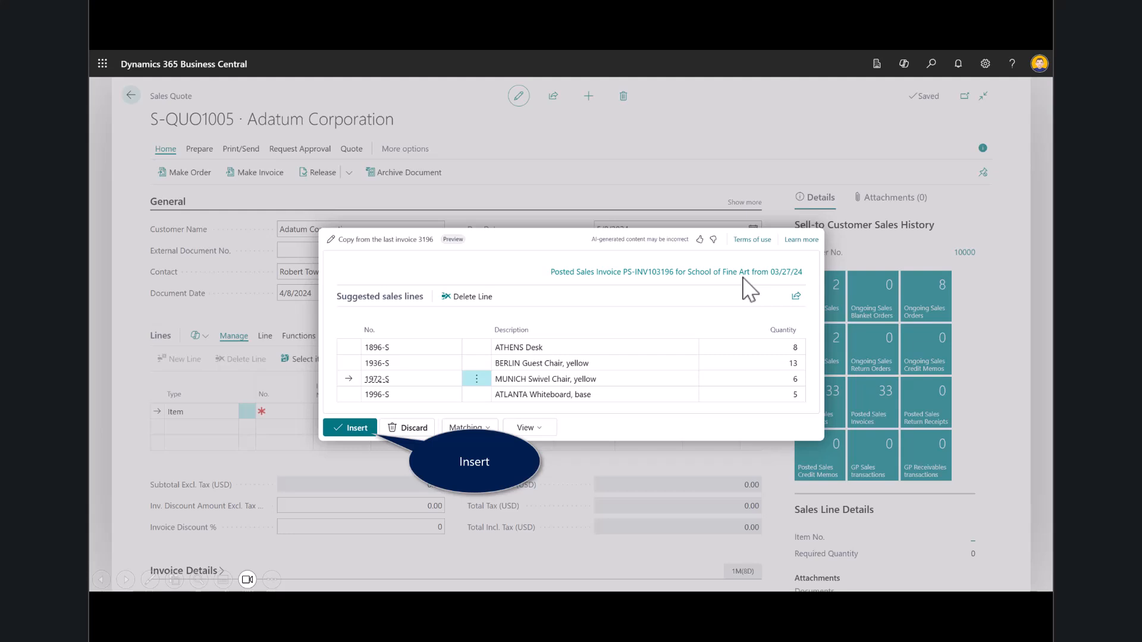
{"action": "left_click", "coordinate": [344, 422]}
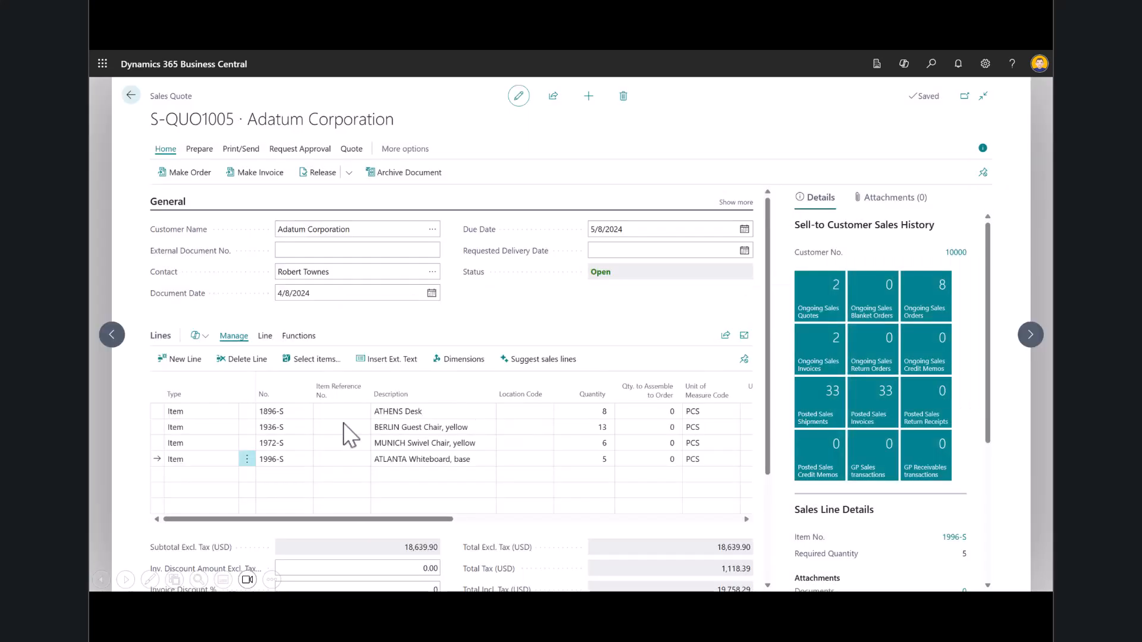
{"action": "left_click", "coordinate": [344, 423]}
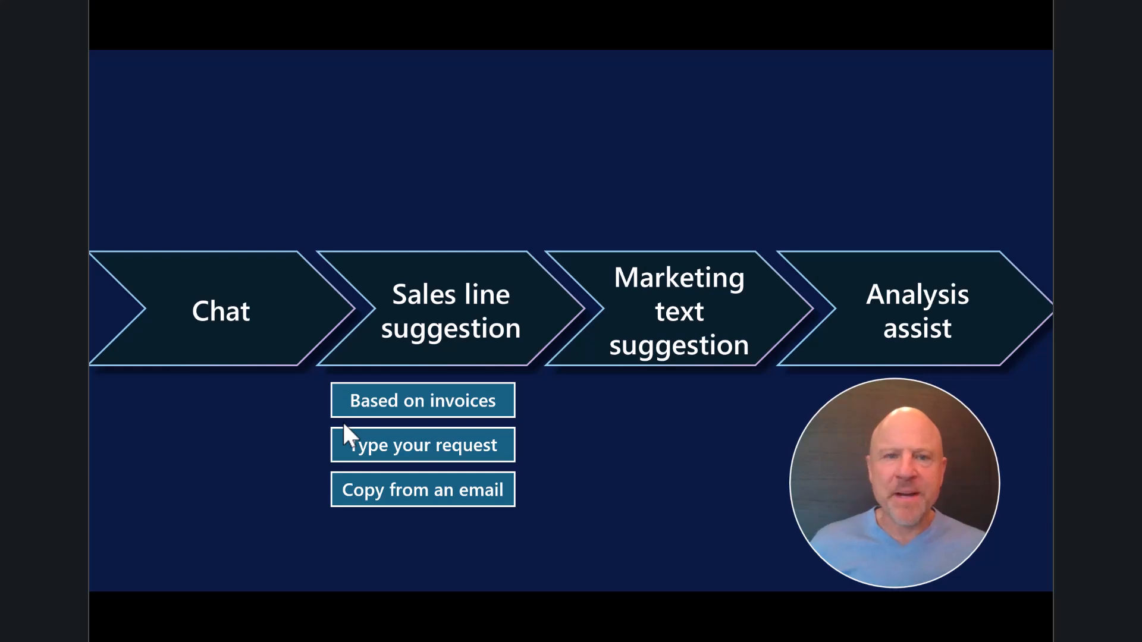
{"action": "key", "text": "Right"}
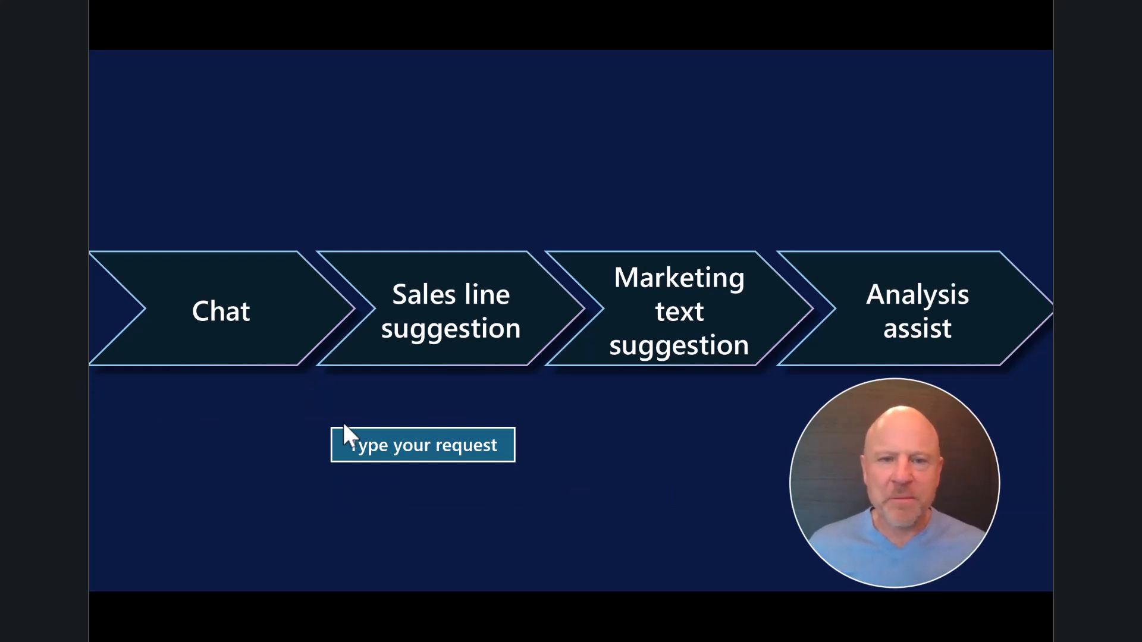
{"action": "key", "text": "Right"}
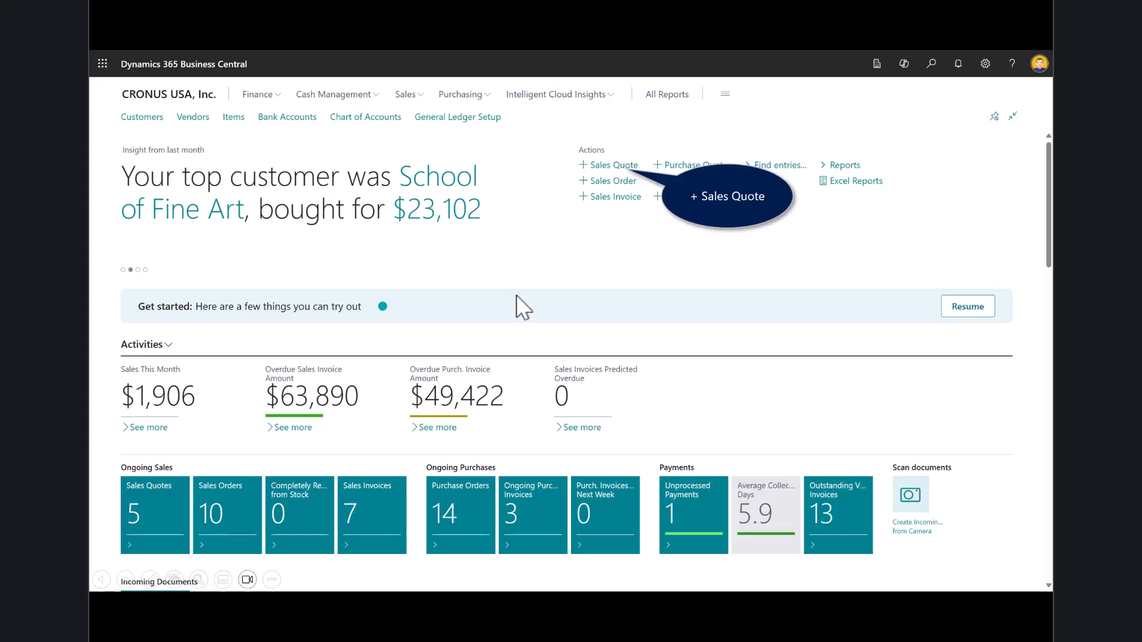
Create a sales quote for Trey Research and generate suggested lines from the request "I need an office desk and 2 blue chairs"
{"action": "left_click", "coordinate": [613, 170]}
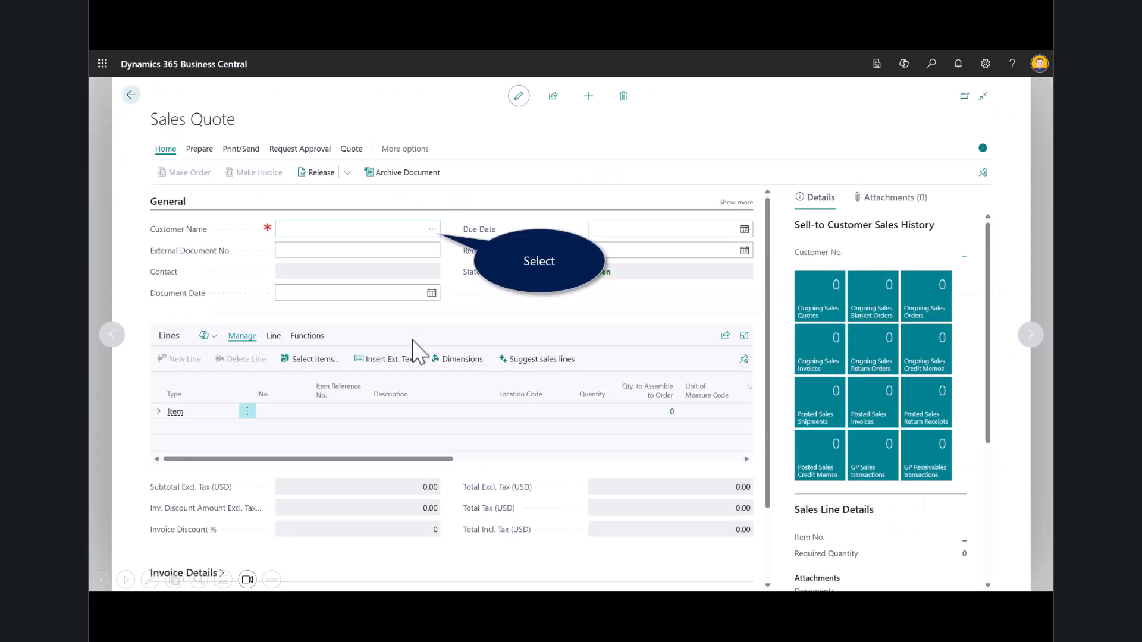
{"action": "left_click", "coordinate": [431, 230]}
{"action": "left_click", "coordinate": [444, 255]}
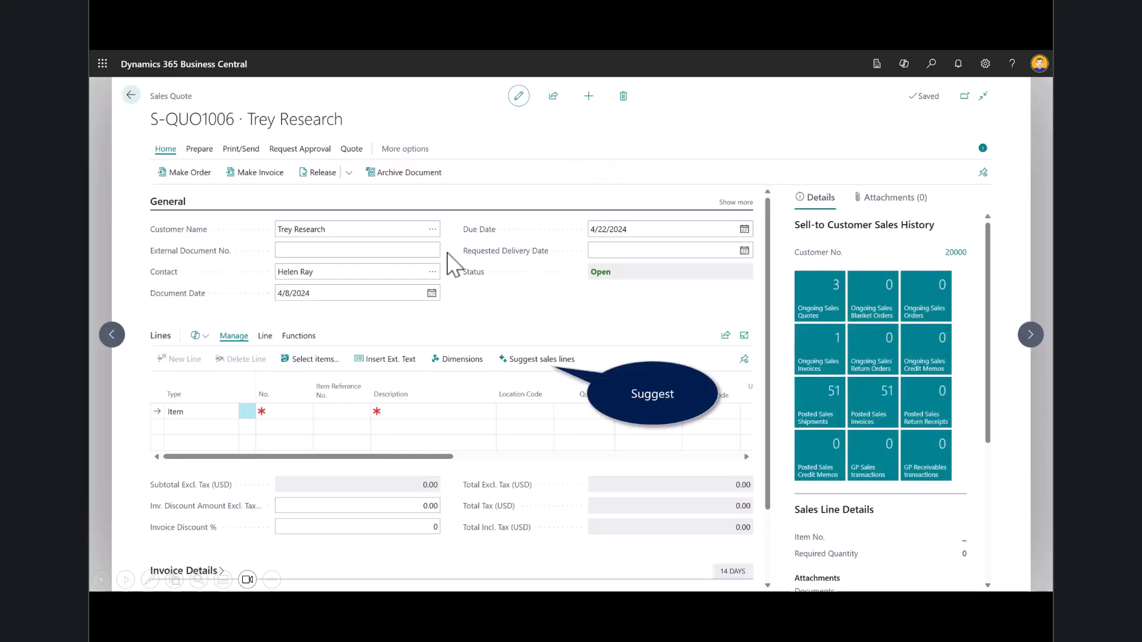
{"action": "left_click", "coordinate": [512, 358]}
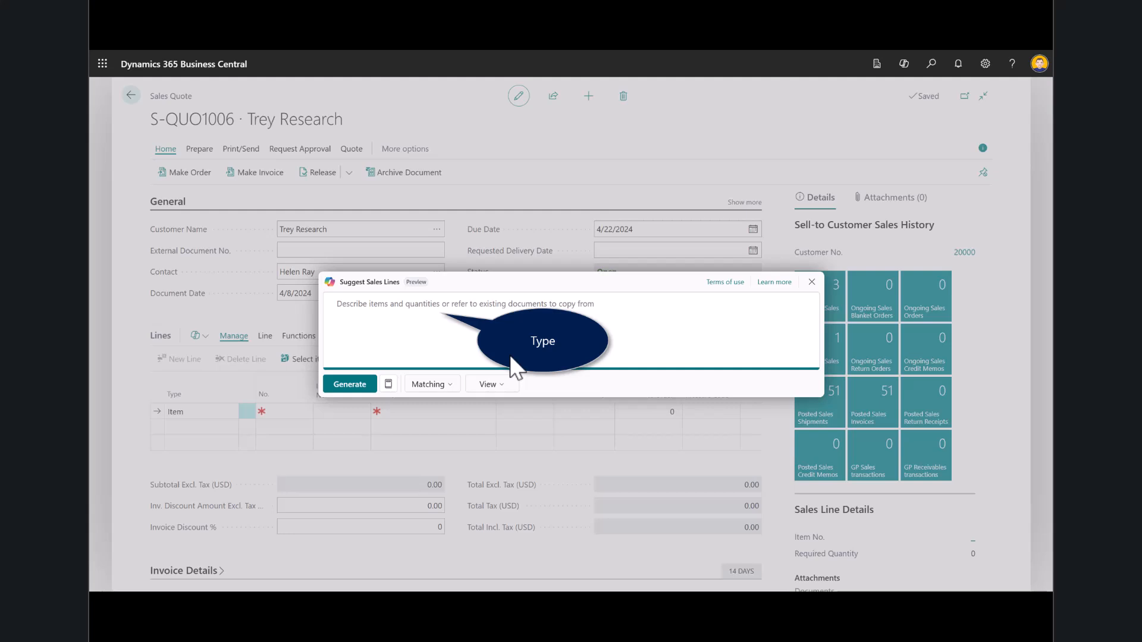
{"action": "type", "text": "I need an office desk and 2 blue chairs"}
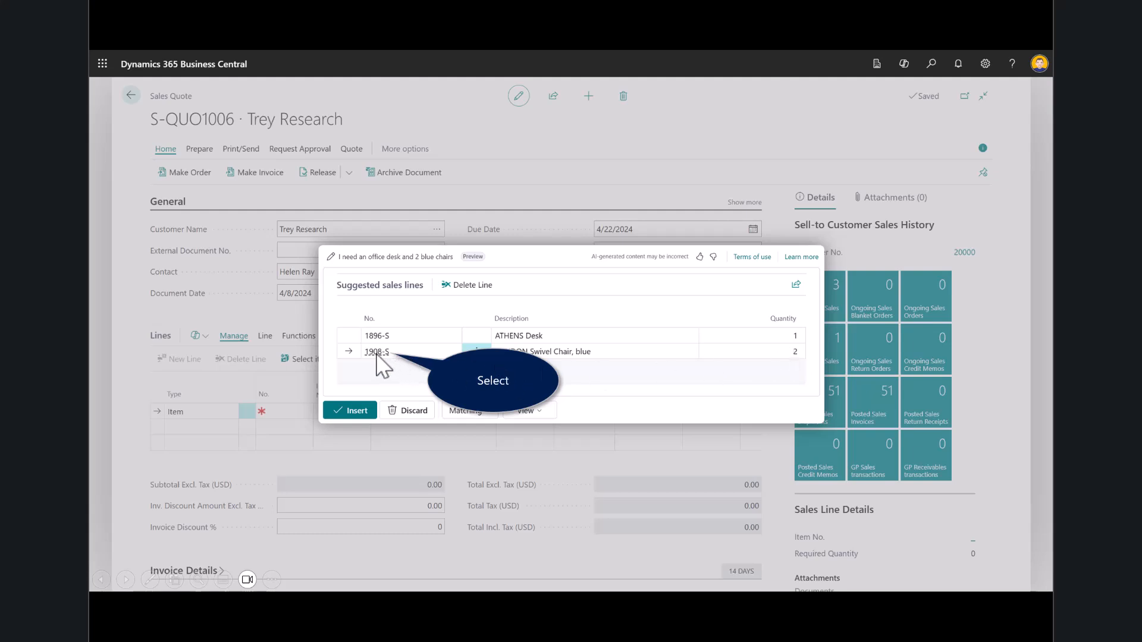
Review the item card and attributes of the suggested blue LONDON Swivel Chair, and return to the suggestions
{"action": "mouse_move", "coordinate": [377, 360]}
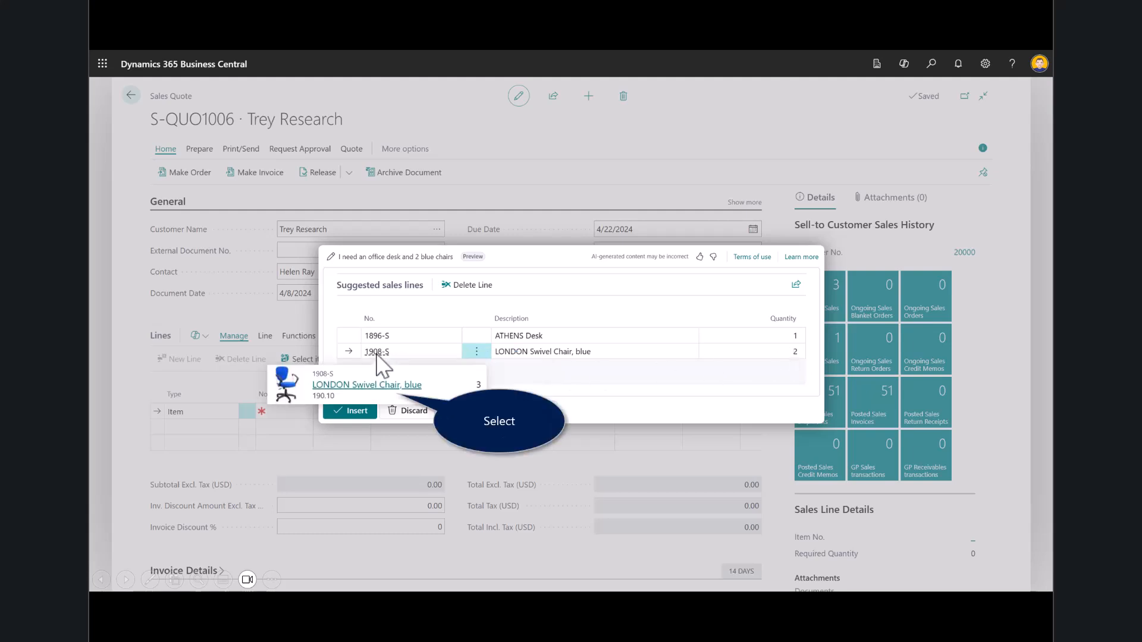
{"action": "left_click", "coordinate": [358, 385]}
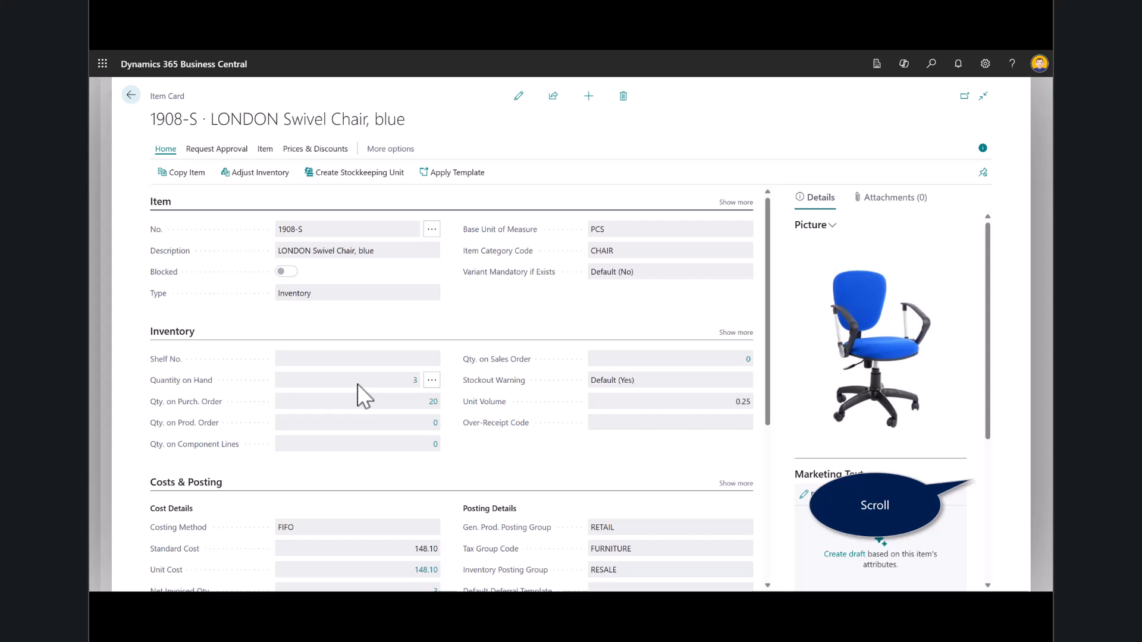
{"action": "scroll", "coordinate": [357, 384], "scroll_direction": "down", "scroll_amount": 4}
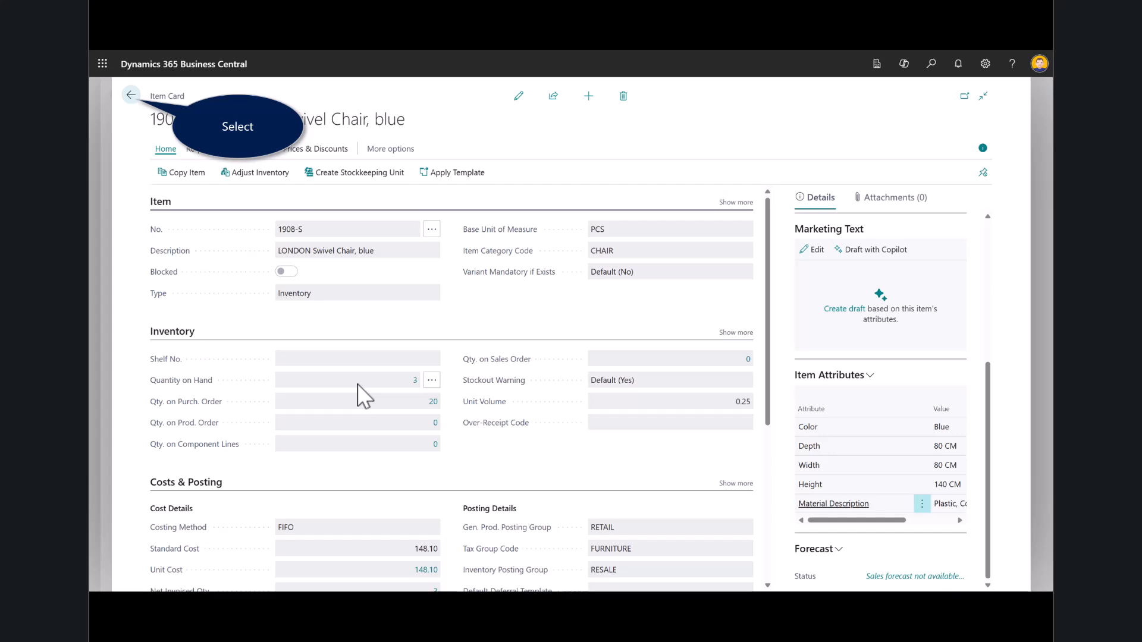
{"action": "left_click", "coordinate": [130, 94]}
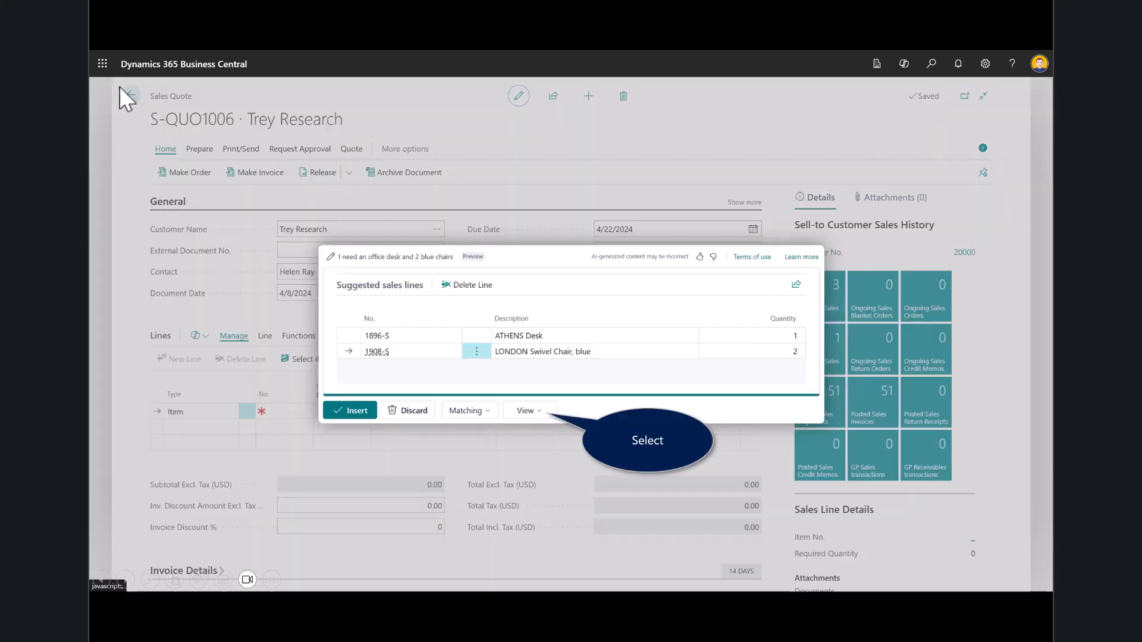
Regenerate the suggestions with the Lines and Confidence view and insert them into the quote
{"action": "left_click", "coordinate": [520, 415]}
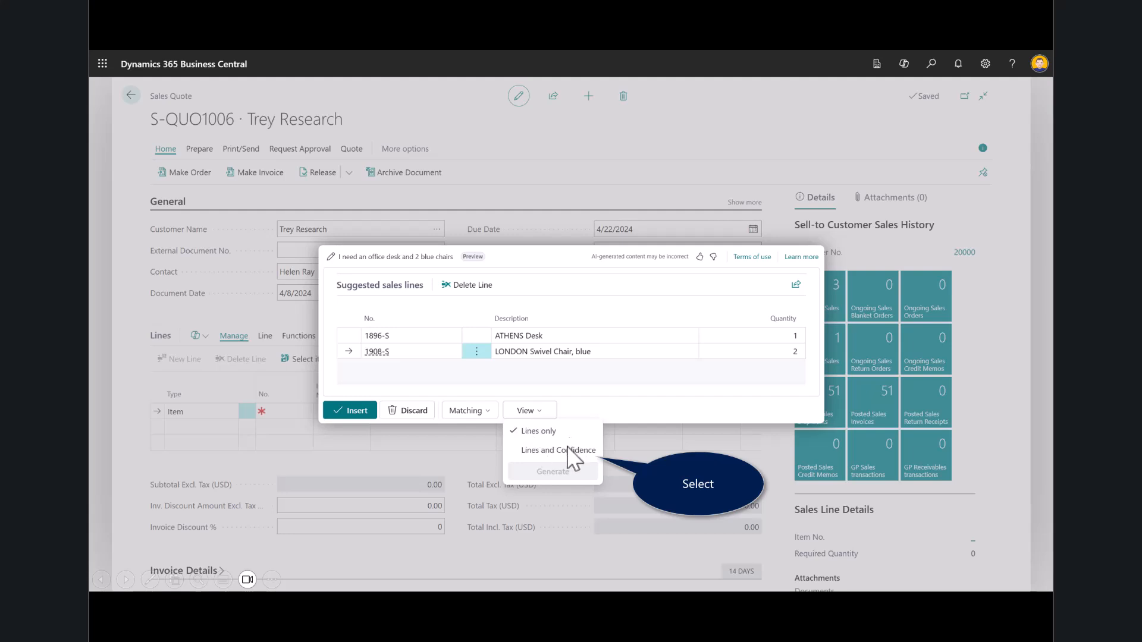
{"action": "left_click", "coordinate": [535, 451]}
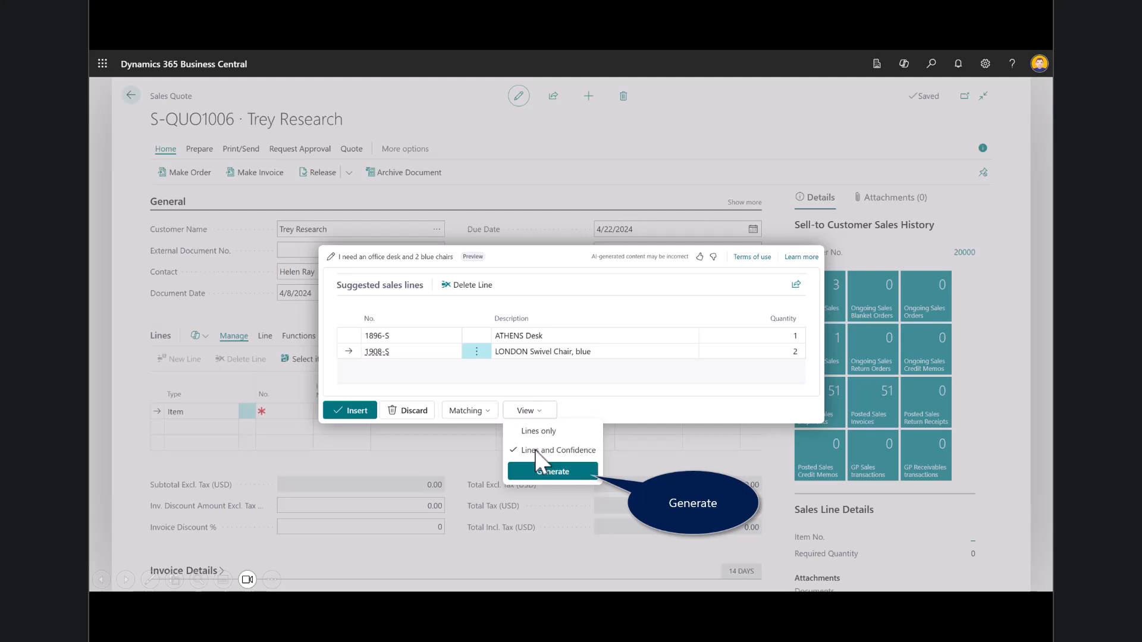
{"action": "left_click", "coordinate": [551, 475]}
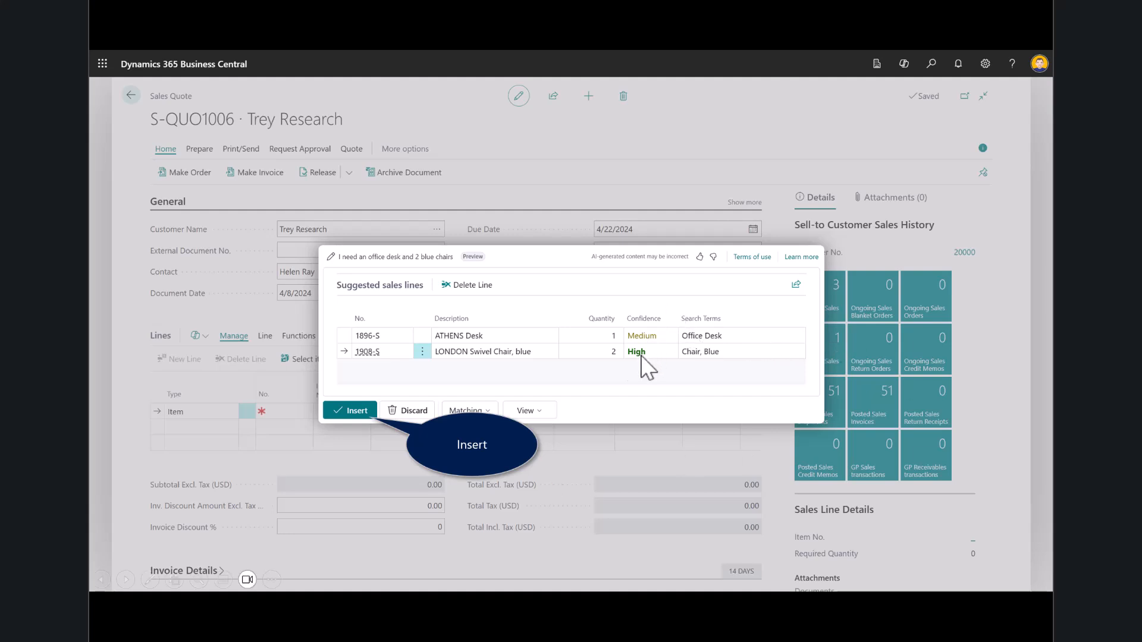
{"action": "left_click", "coordinate": [350, 411]}
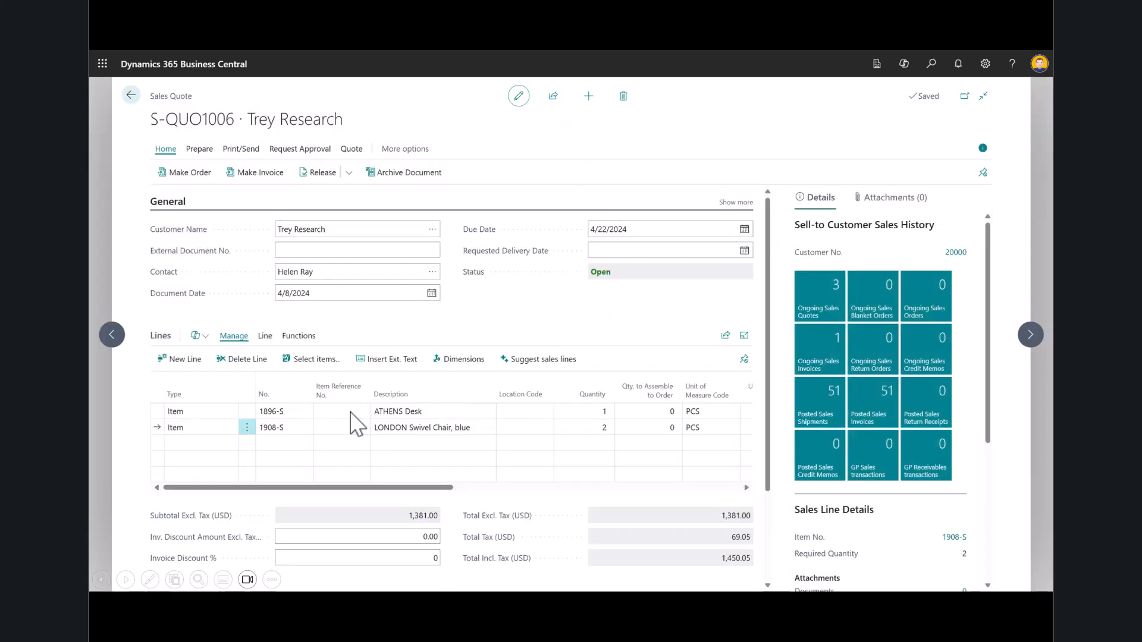
{"action": "left_click", "coordinate": [350, 412]}
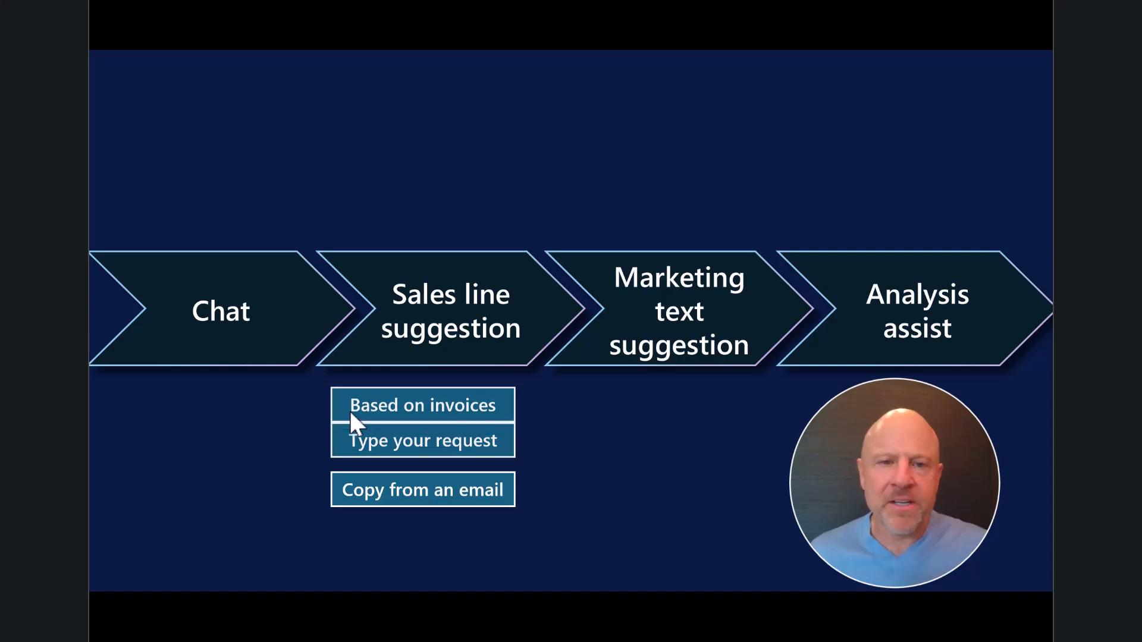
{"action": "left_click", "coordinate": [349, 412]}
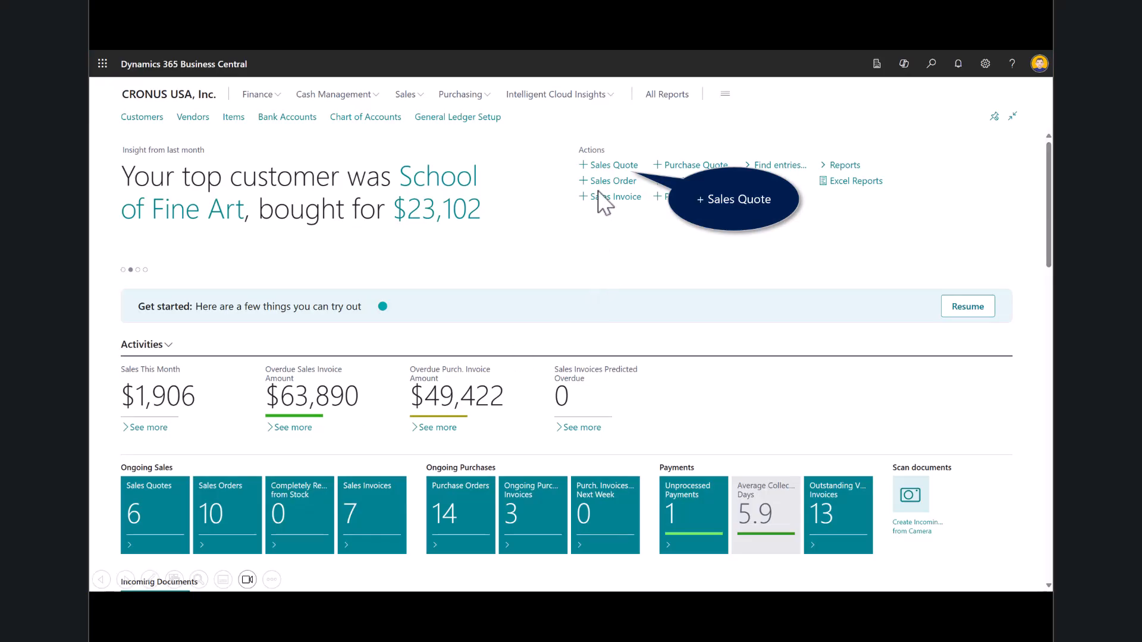
Create a sales quote for School of Fine Art and start the sales line suggestions for it
{"action": "left_click", "coordinate": [603, 169]}
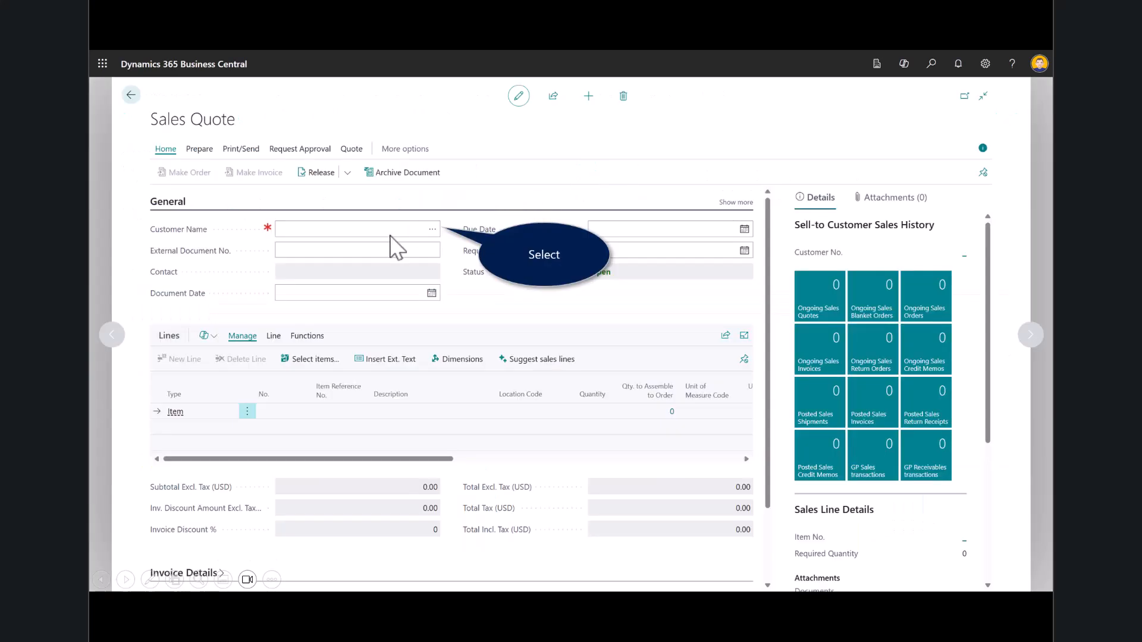
{"action": "left_click", "coordinate": [432, 229]}
{"action": "left_click", "coordinate": [726, 494]}
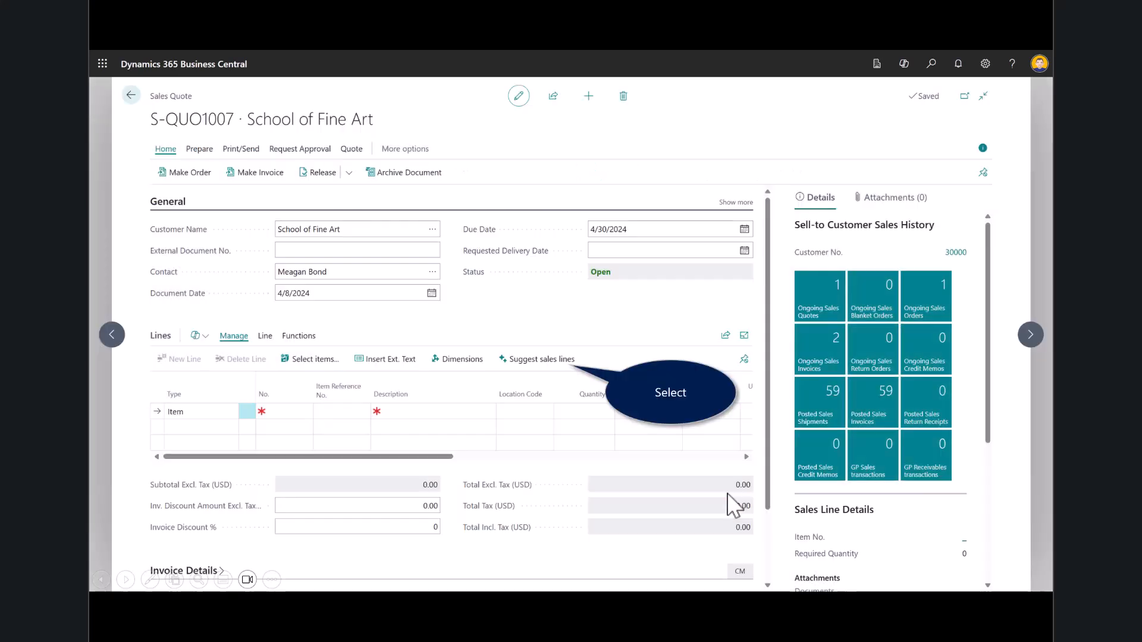
{"action": "left_click", "coordinate": [537, 359]}
Switch to Outlook, copy the full text of the "Request for sales quote" email and paste it into the Suggest Sales Lines prompt in Business Central
{"action": "left_click", "coordinate": [110, 62]}
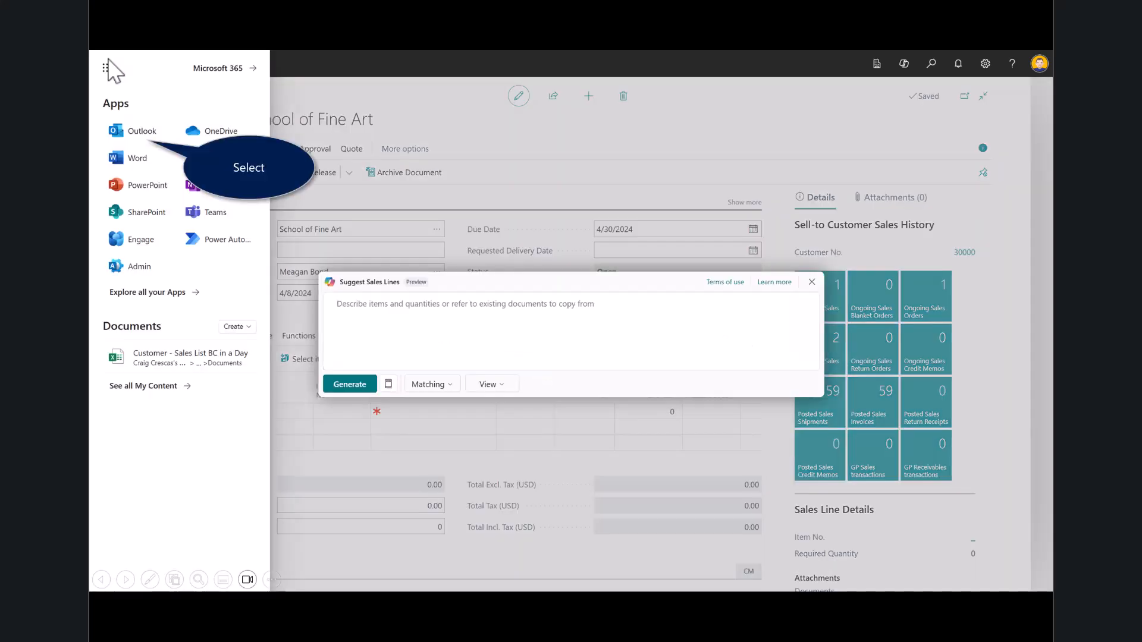
{"action": "left_click", "coordinate": [145, 140]}
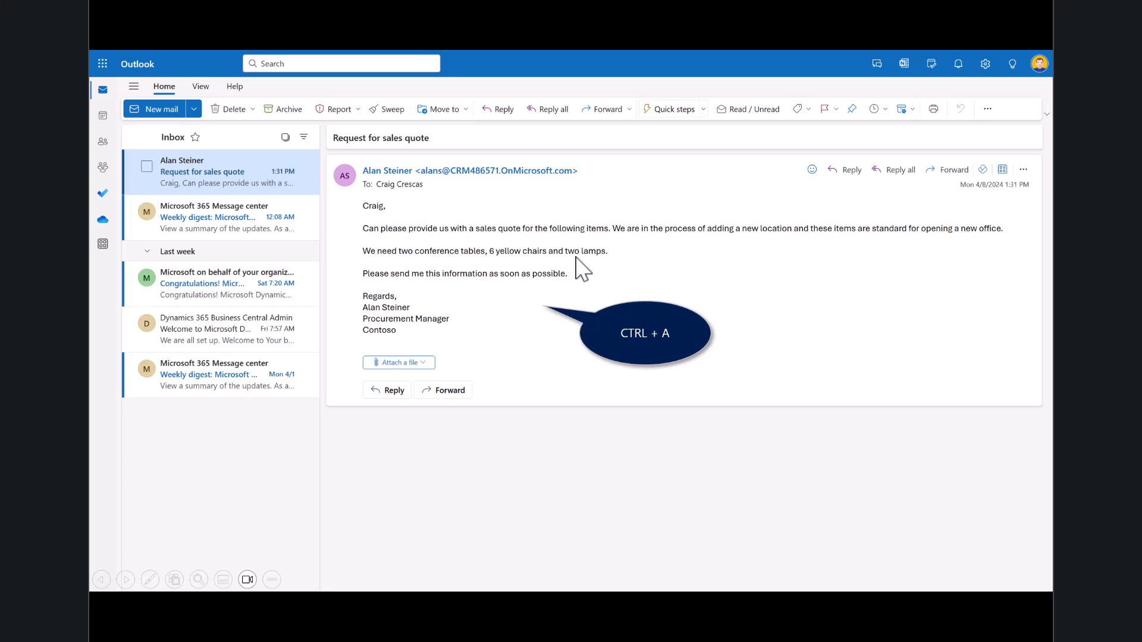
{"action": "key", "text": "ctrl+a"}
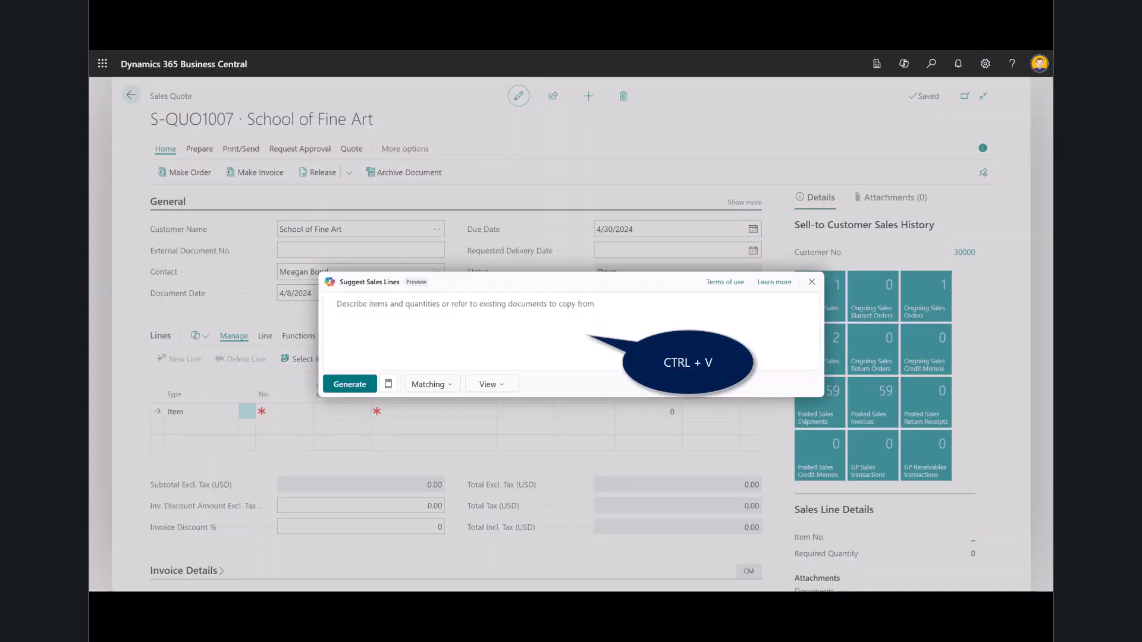
{"action": "key", "text": "ctrl+v"}
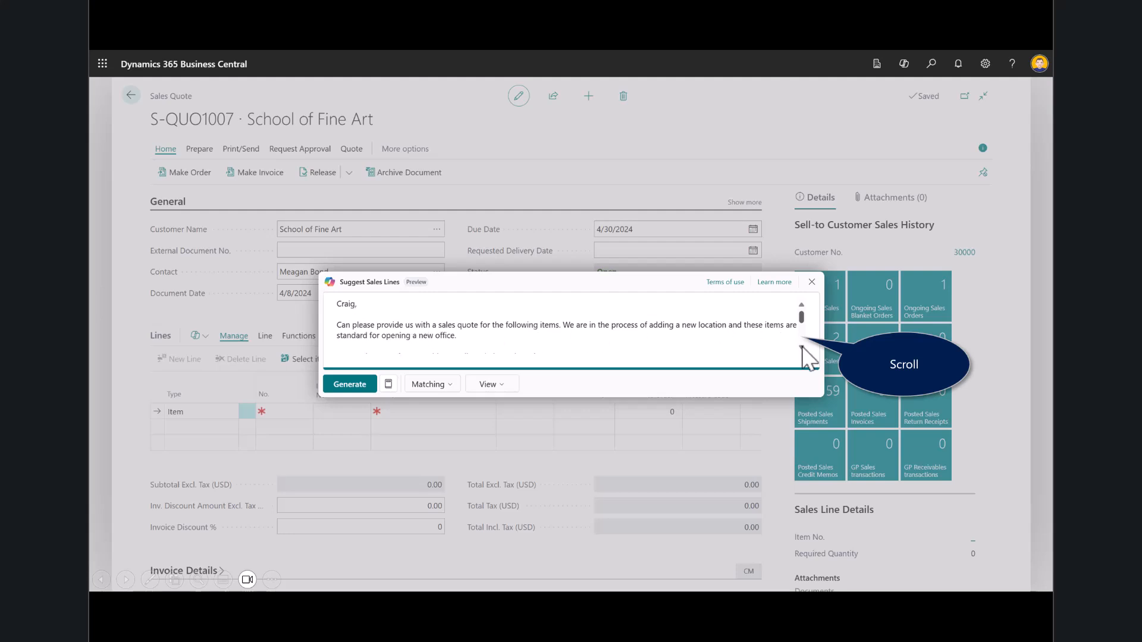
Check the pasted email request, generate the suggested sales lines from it and insert them into the quote
{"action": "scroll", "coordinate": [802, 351], "scroll_direction": "down", "scroll_amount": 3}
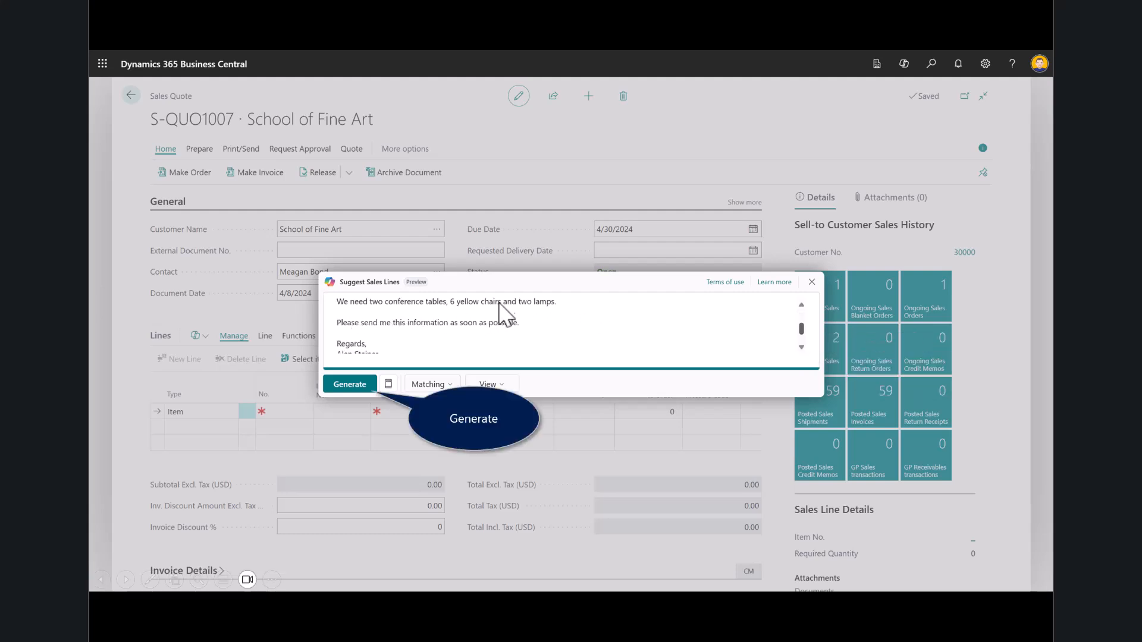
{"action": "left_click", "coordinate": [356, 384]}
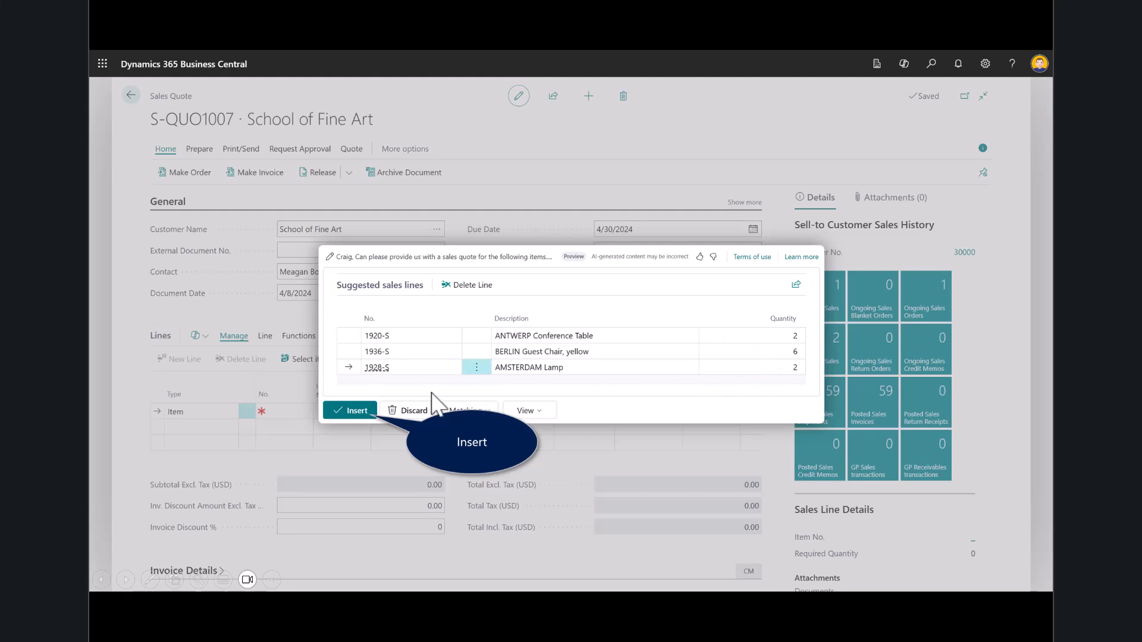
{"action": "left_click", "coordinate": [343, 409]}
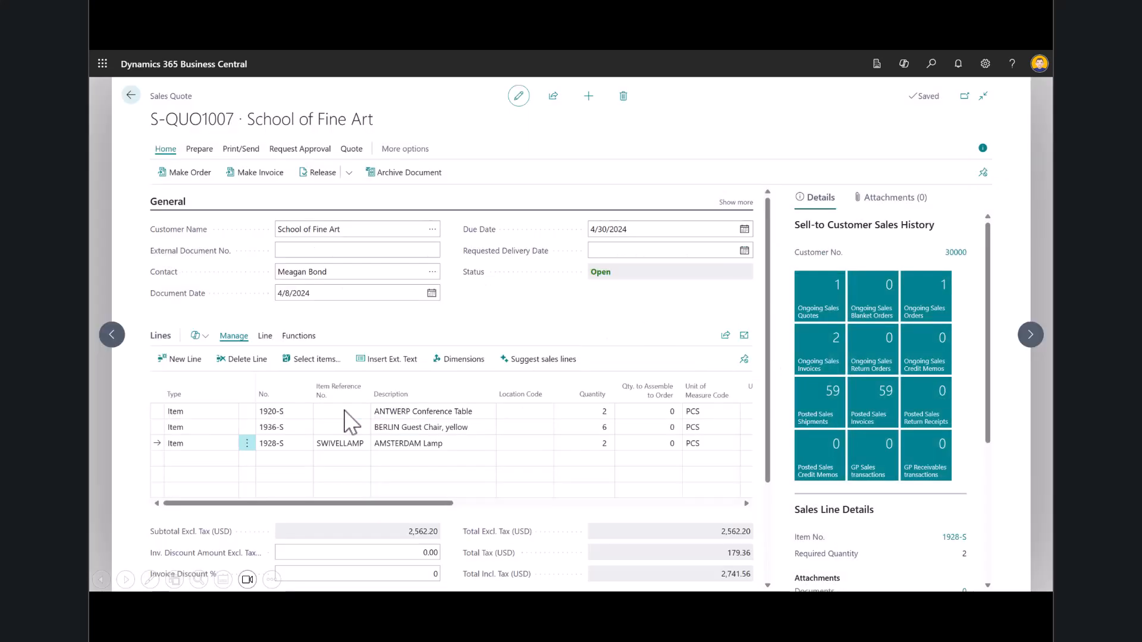